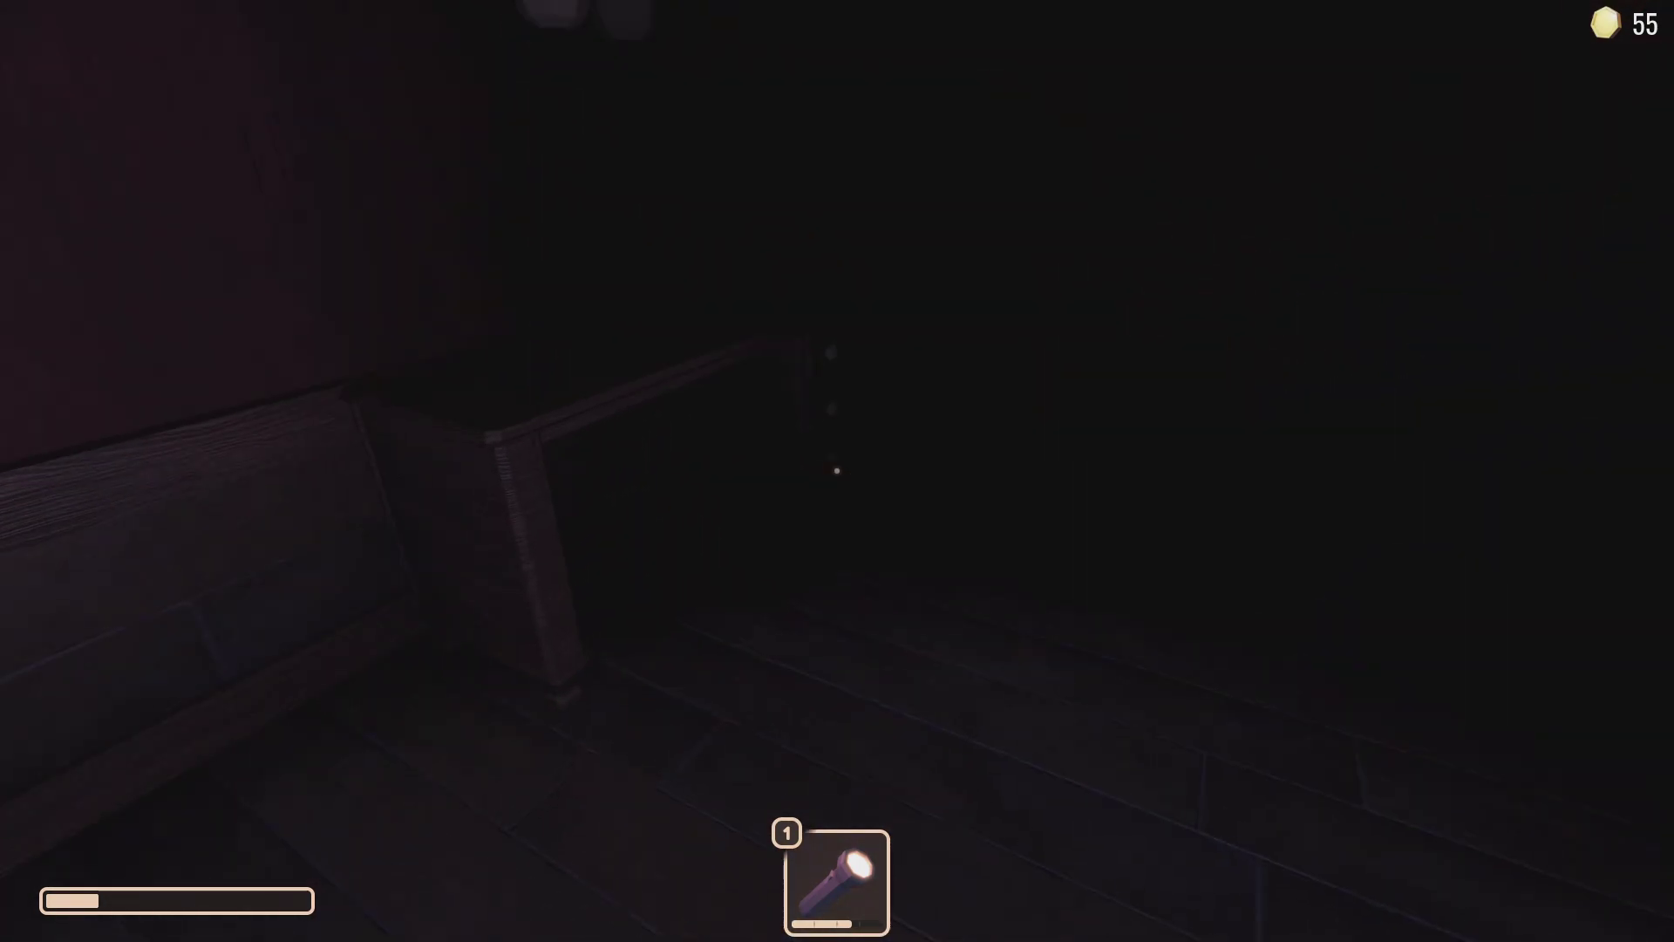
Step: Search the dresser drawer beside the bed, then walk into the next room
key(e)
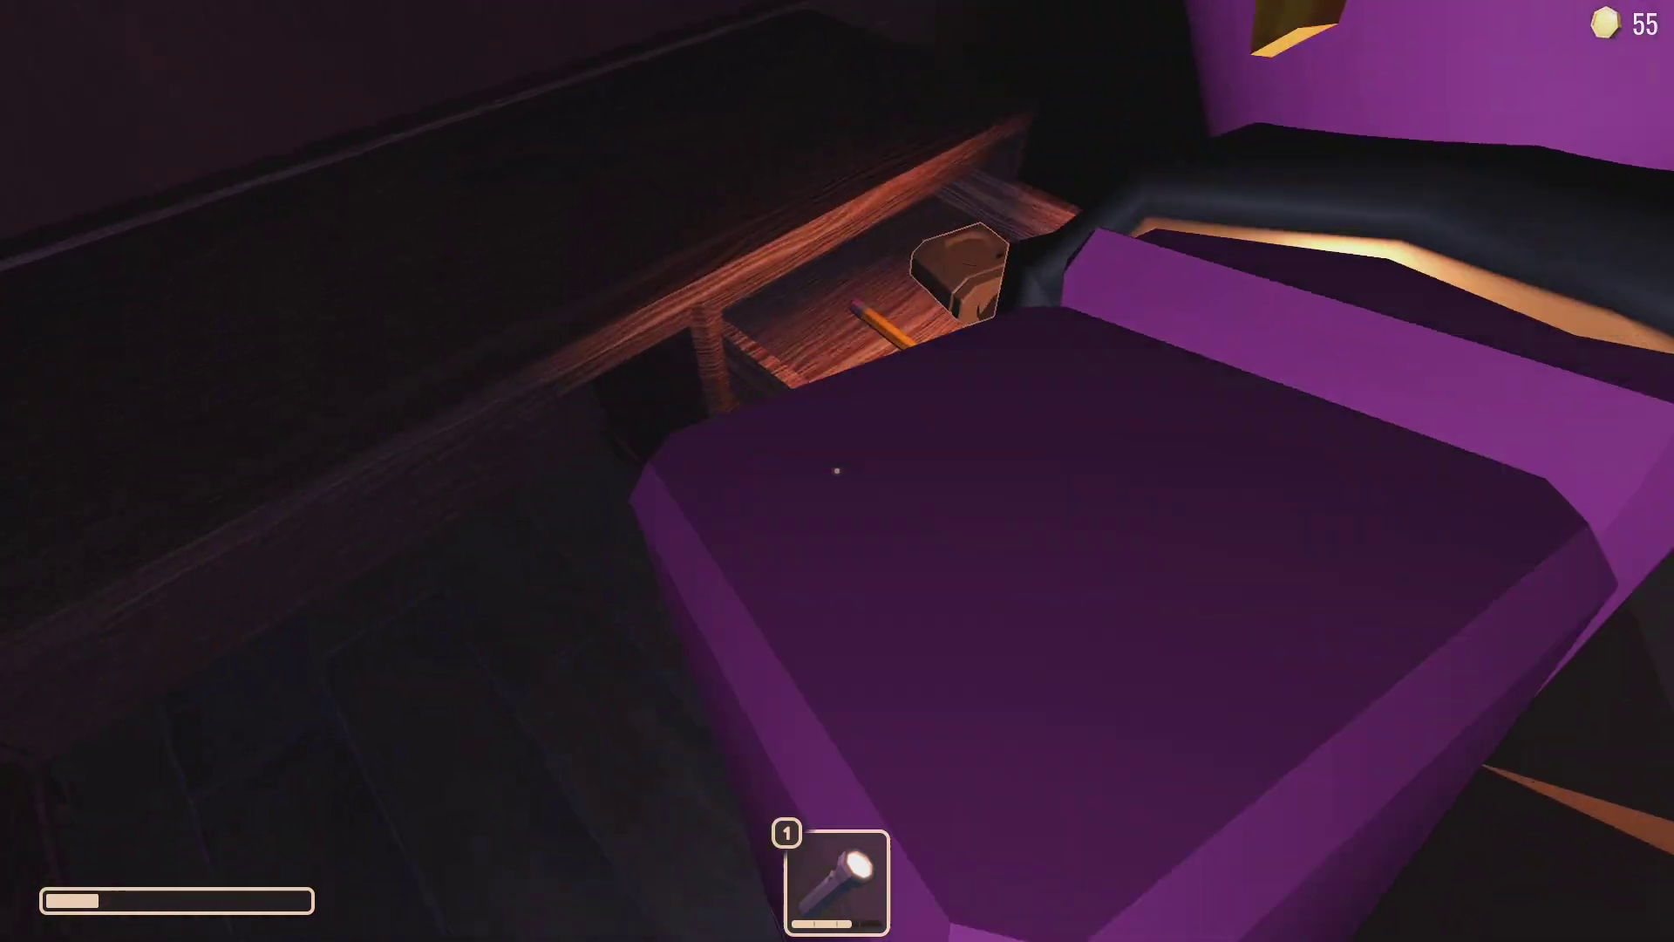
key(e)
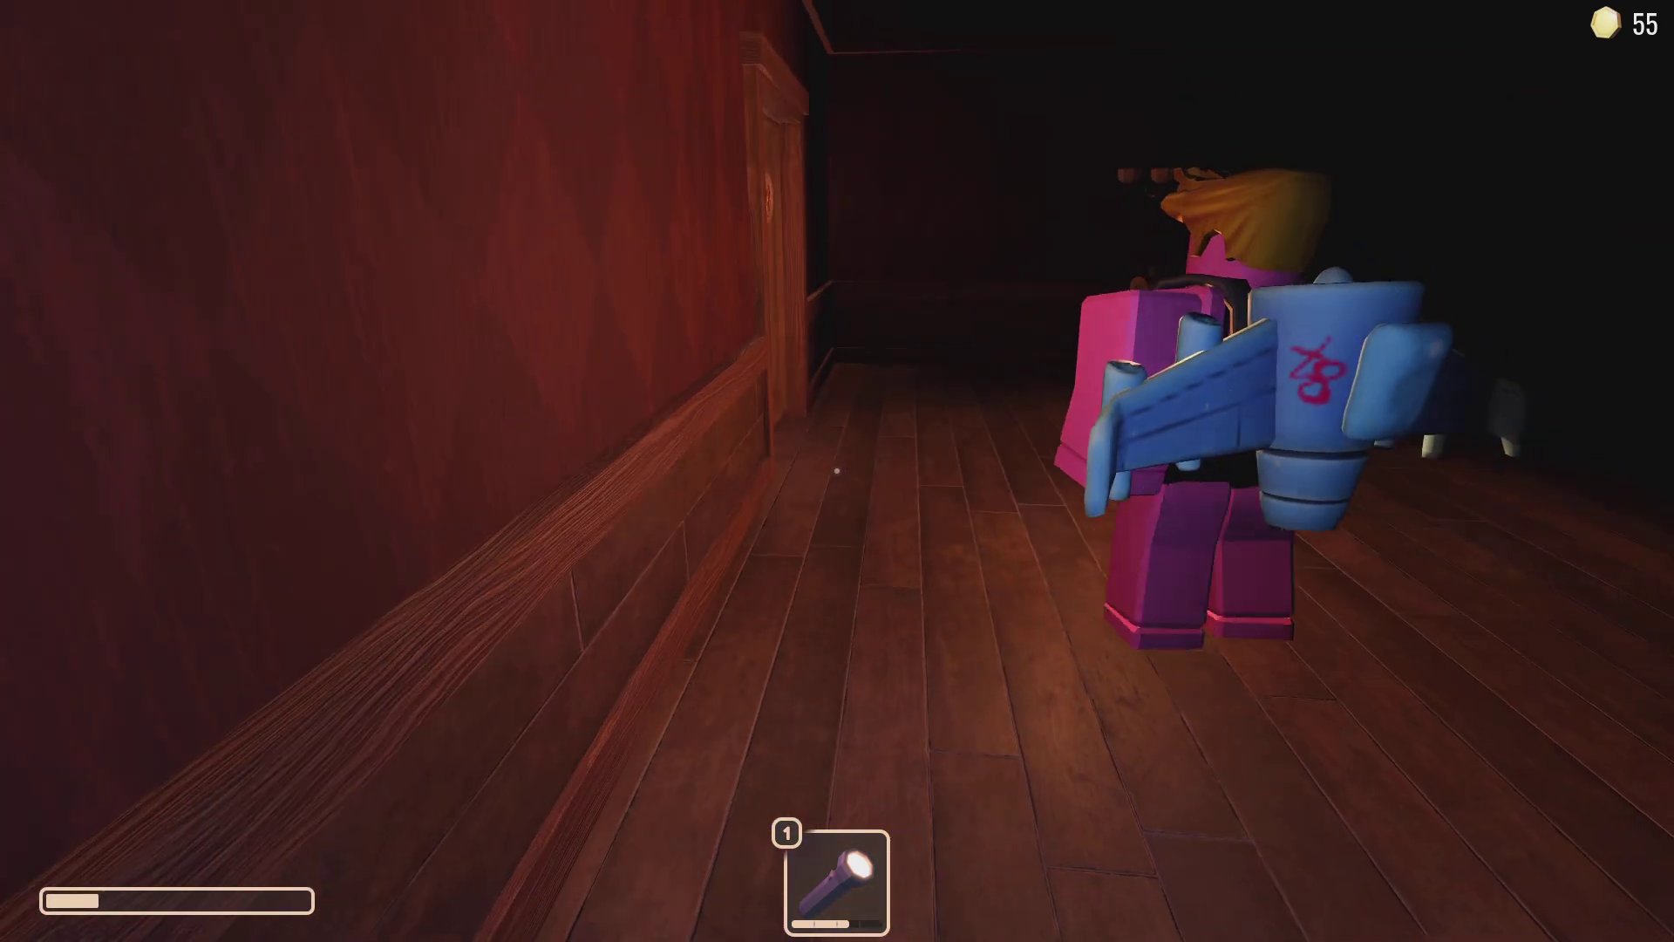
key(w)
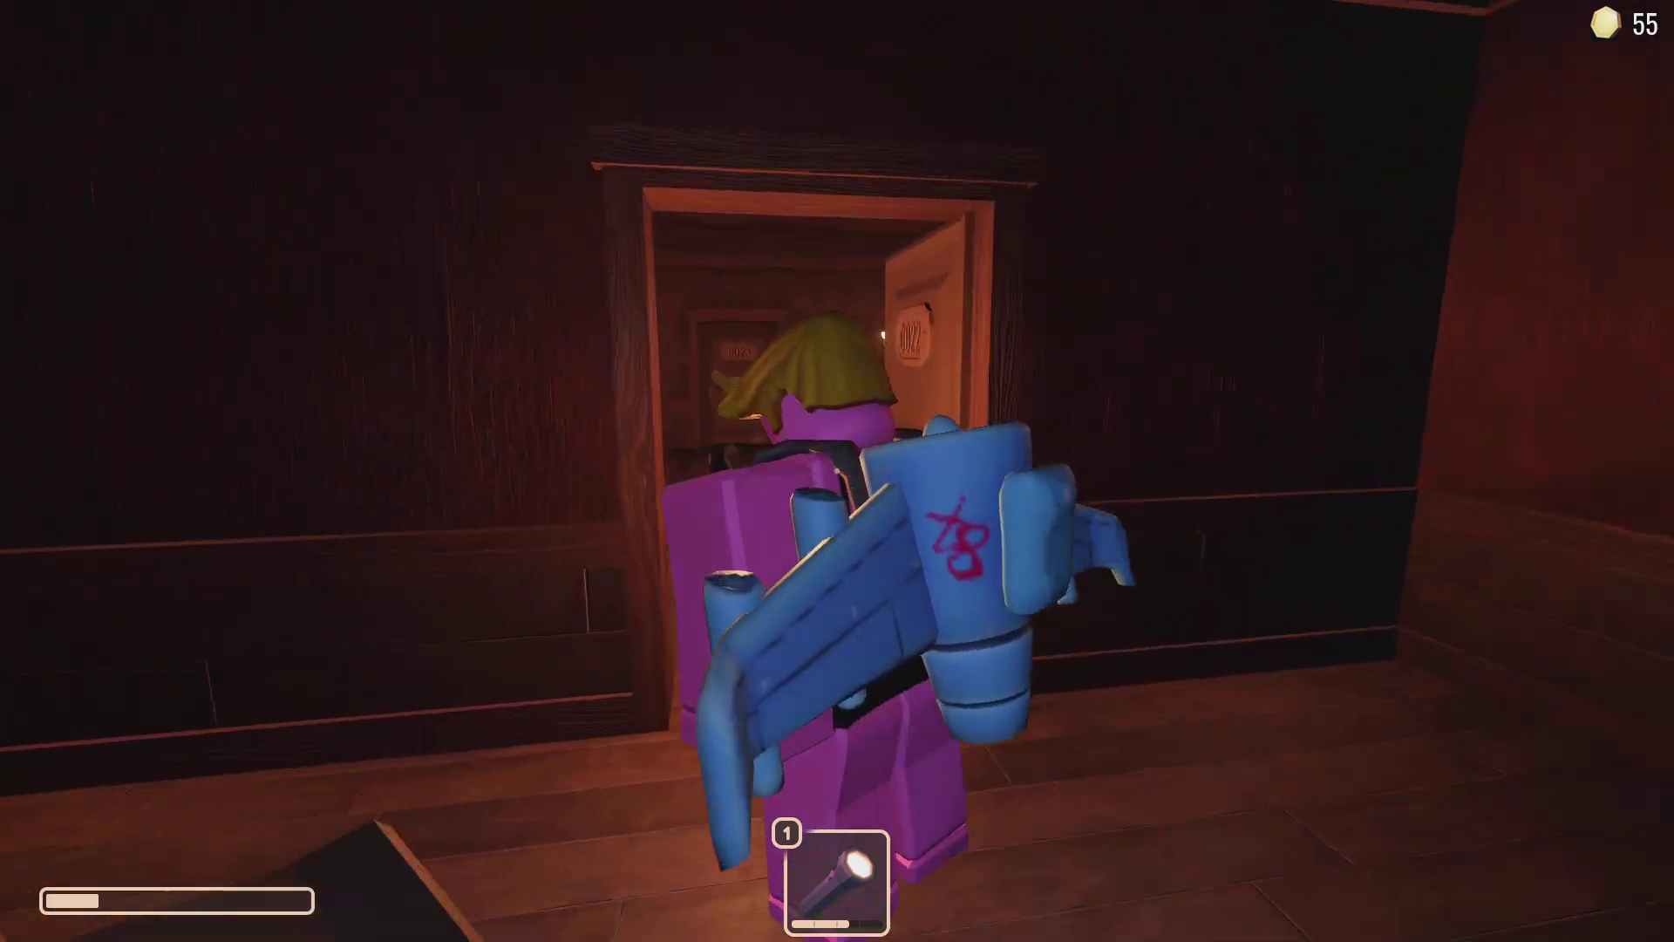
key(w)
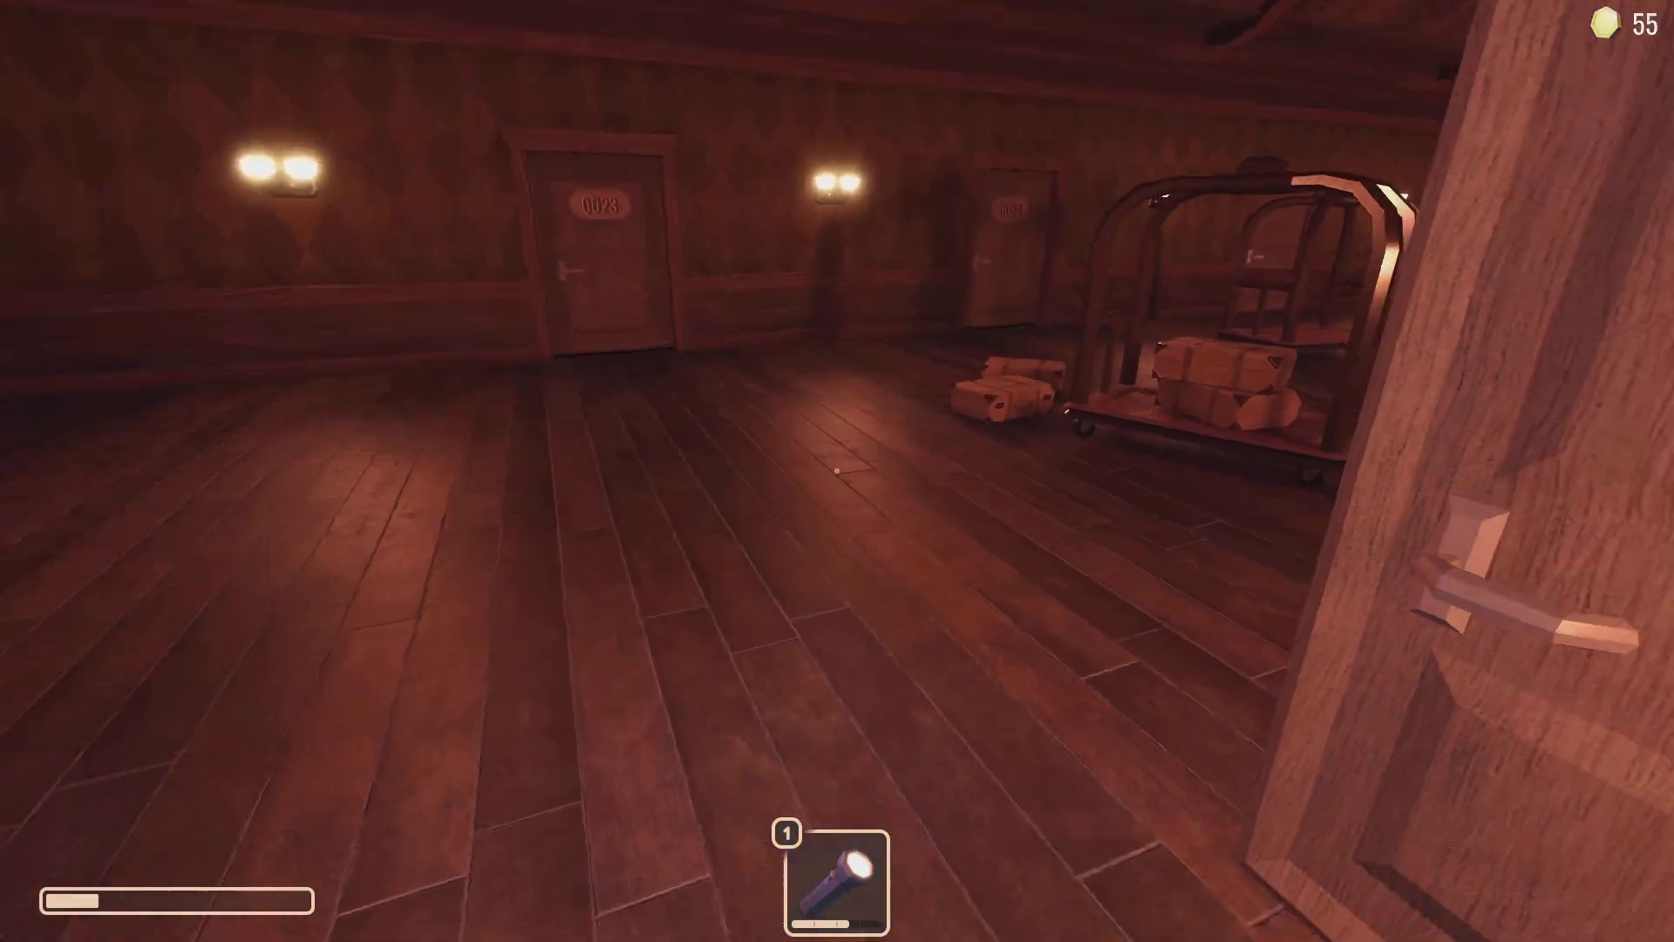
Step: Walk down the corridor past the luggage cart and another player to door 0023
key(w)
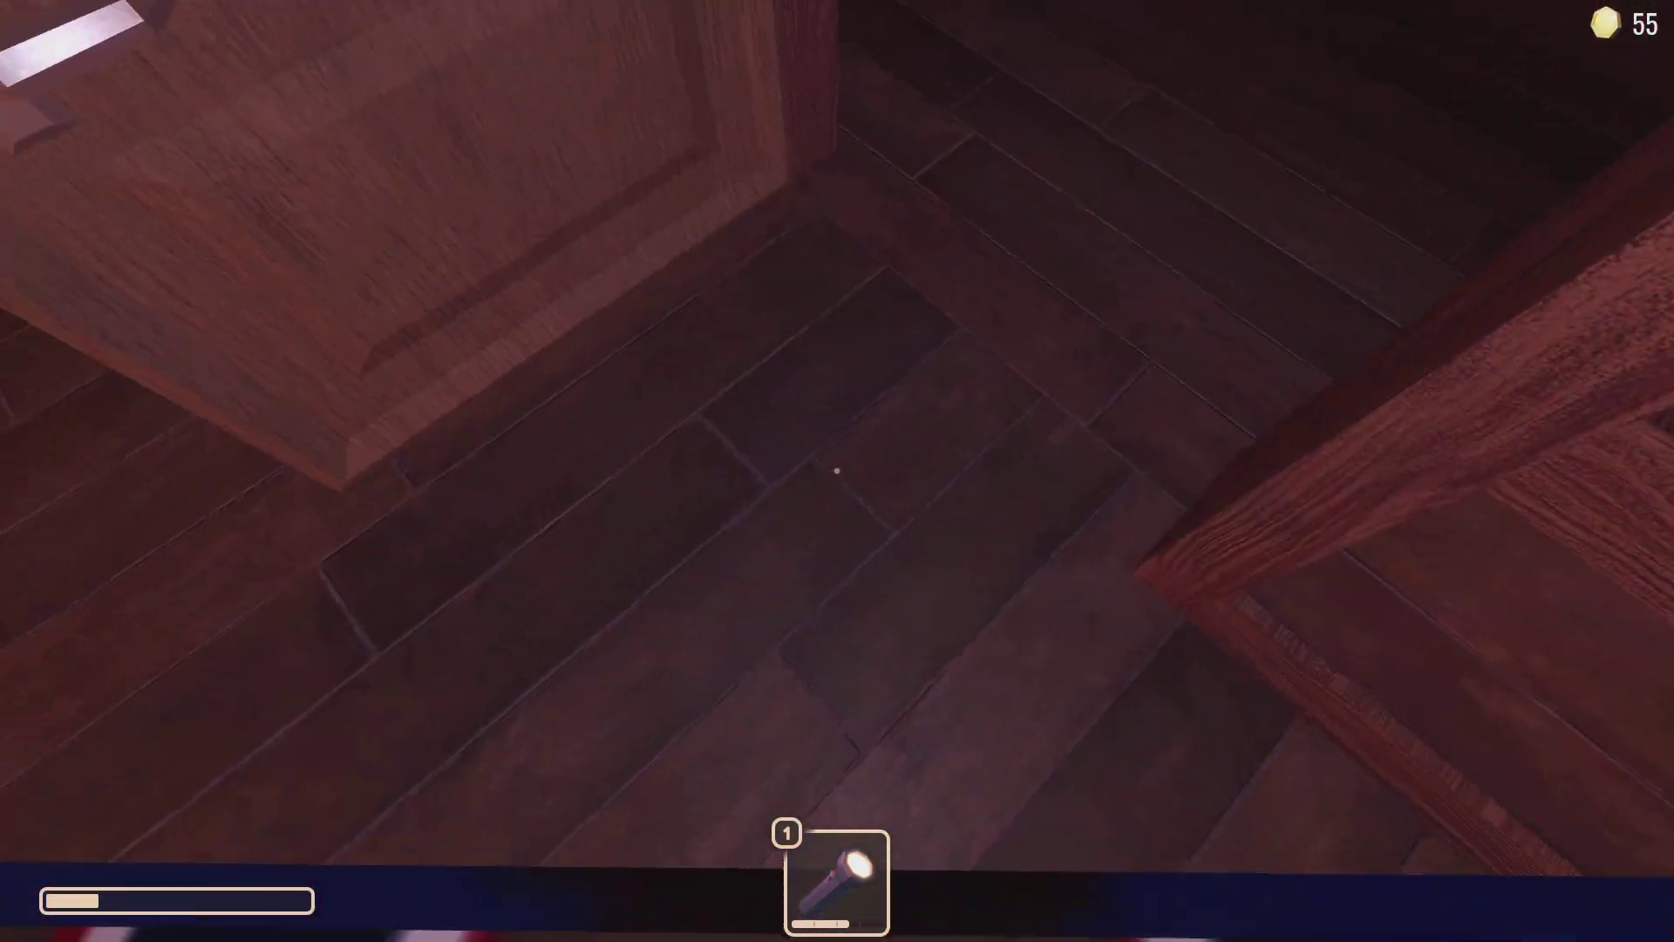
key(w)
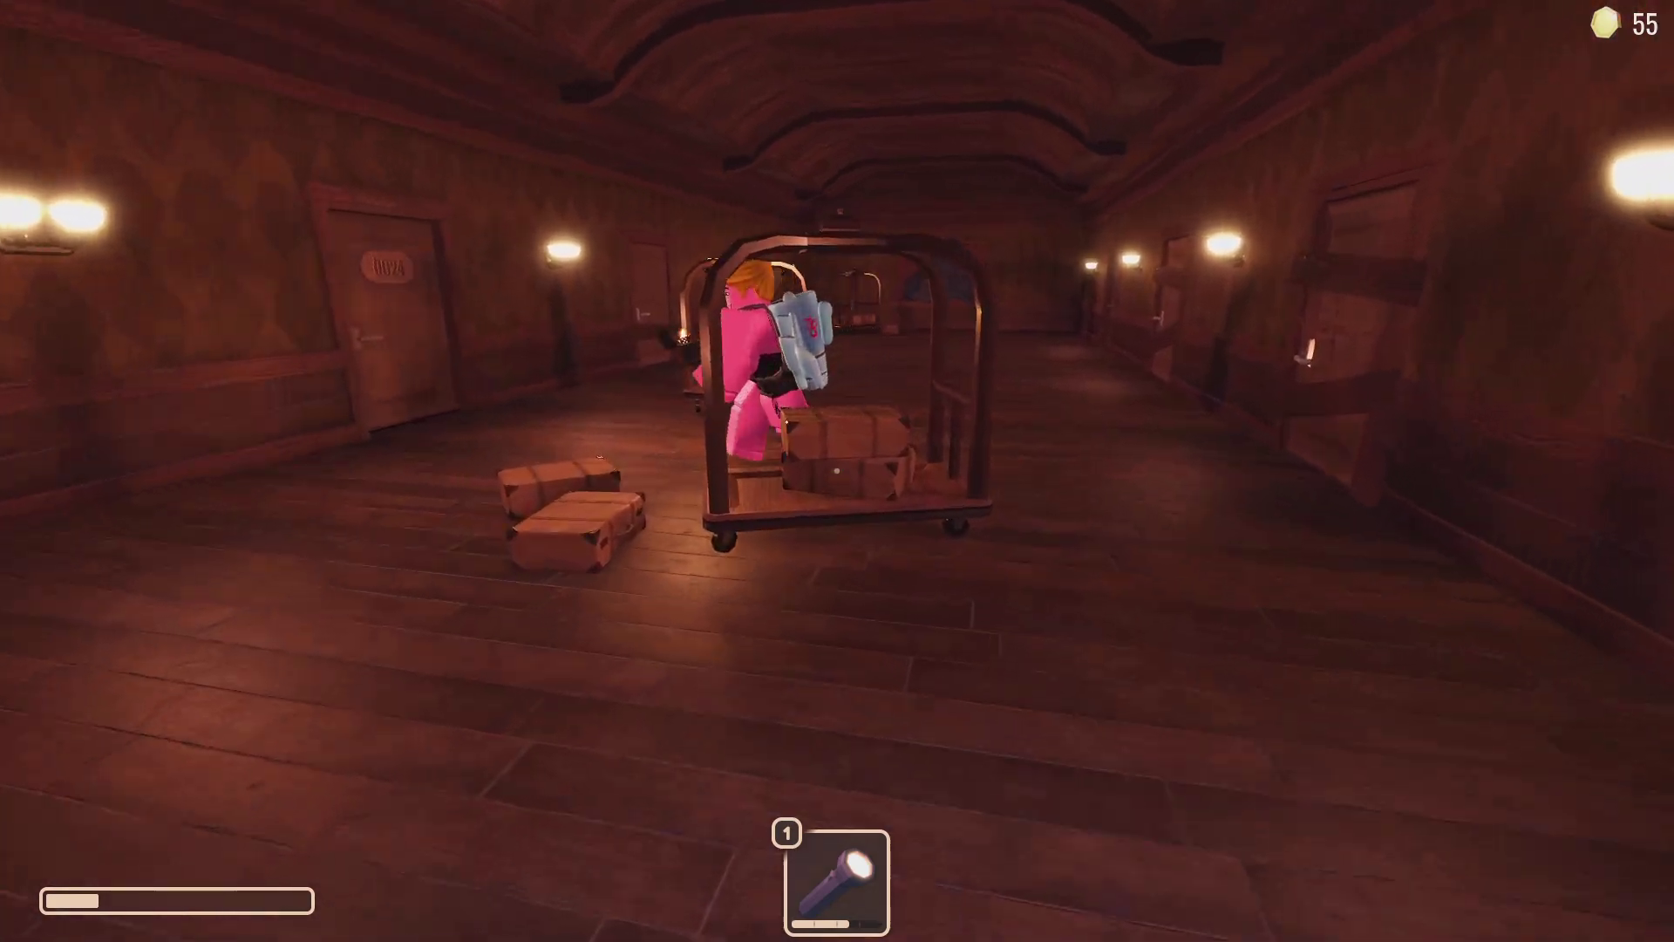
key(w)
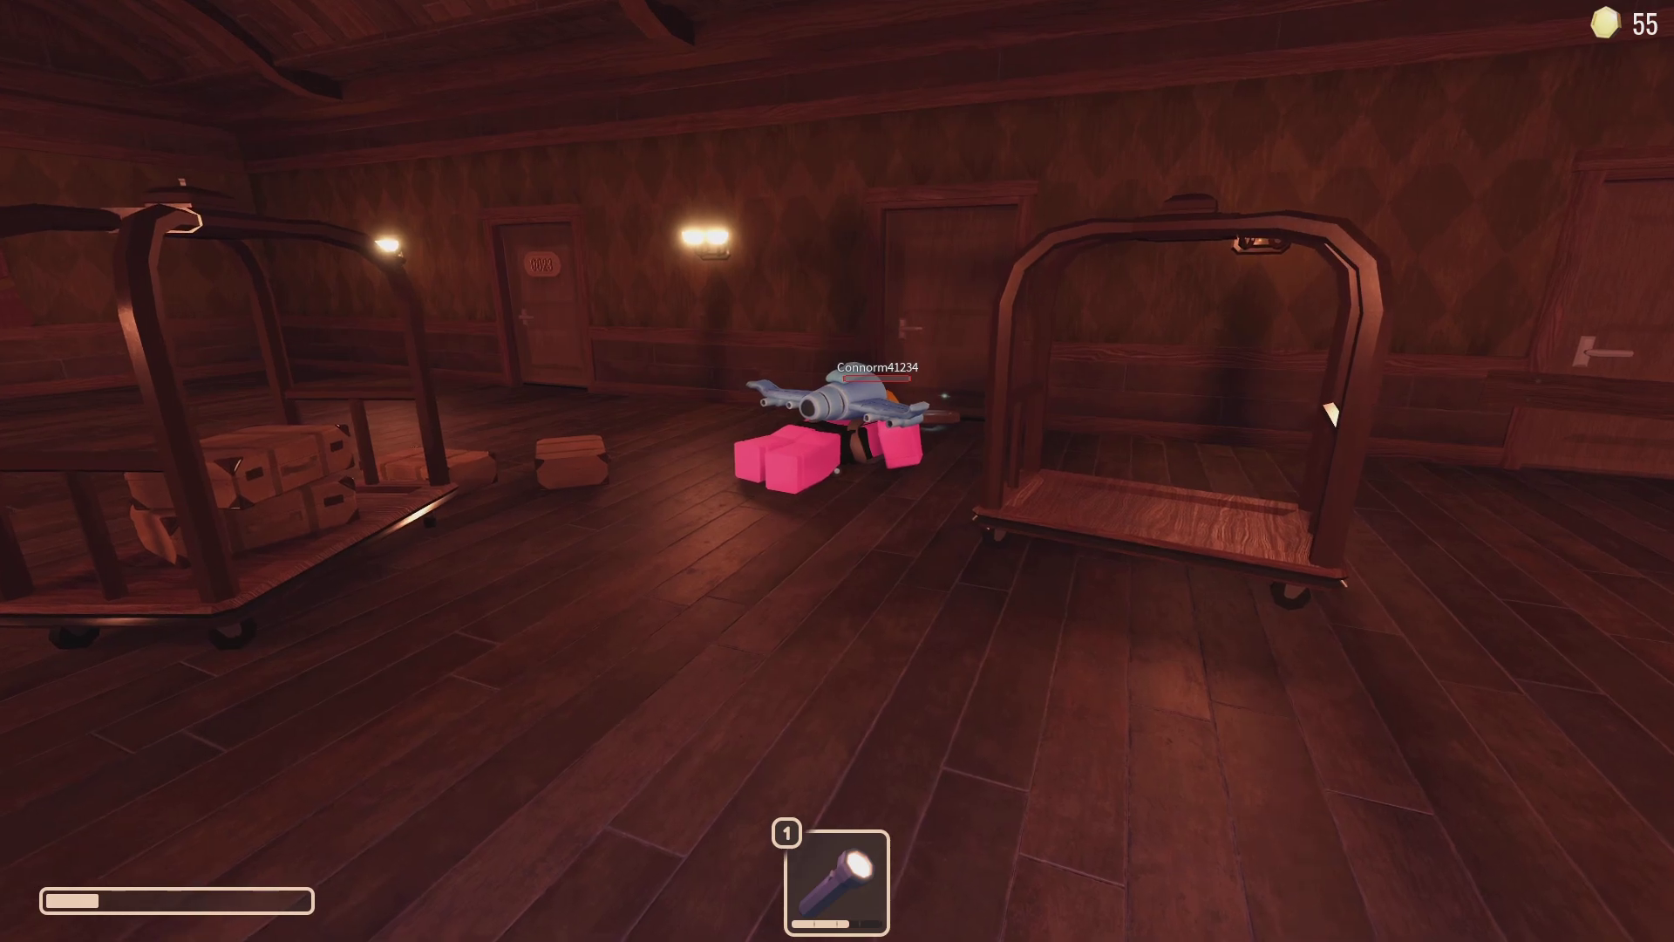
key(w)
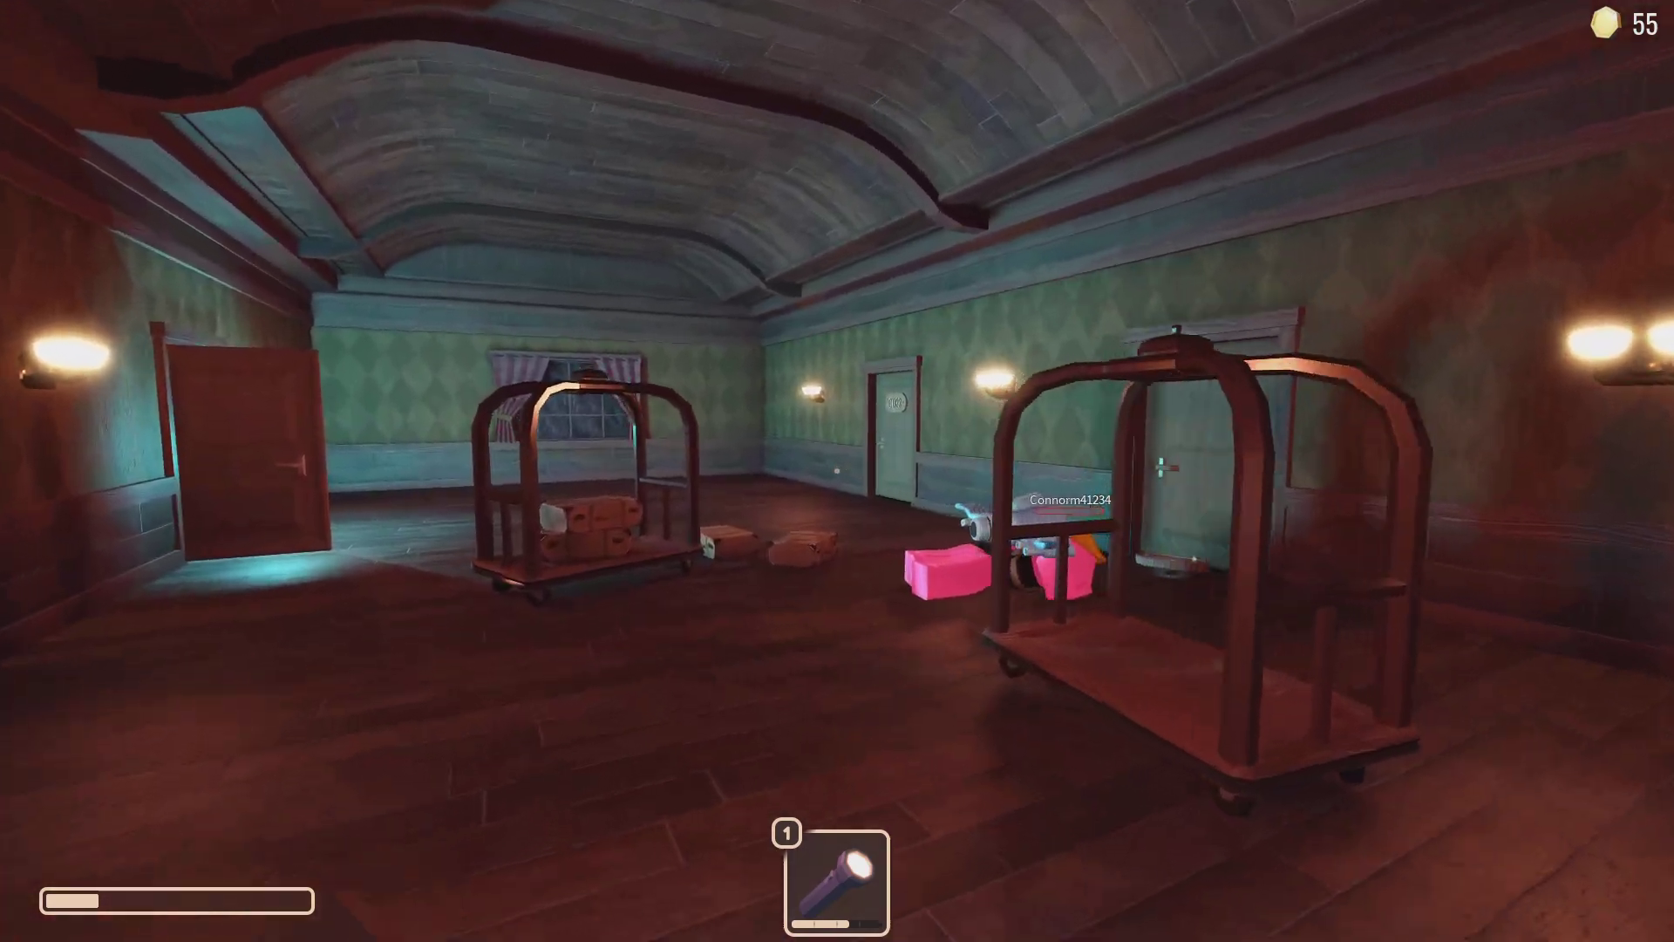
key(w)
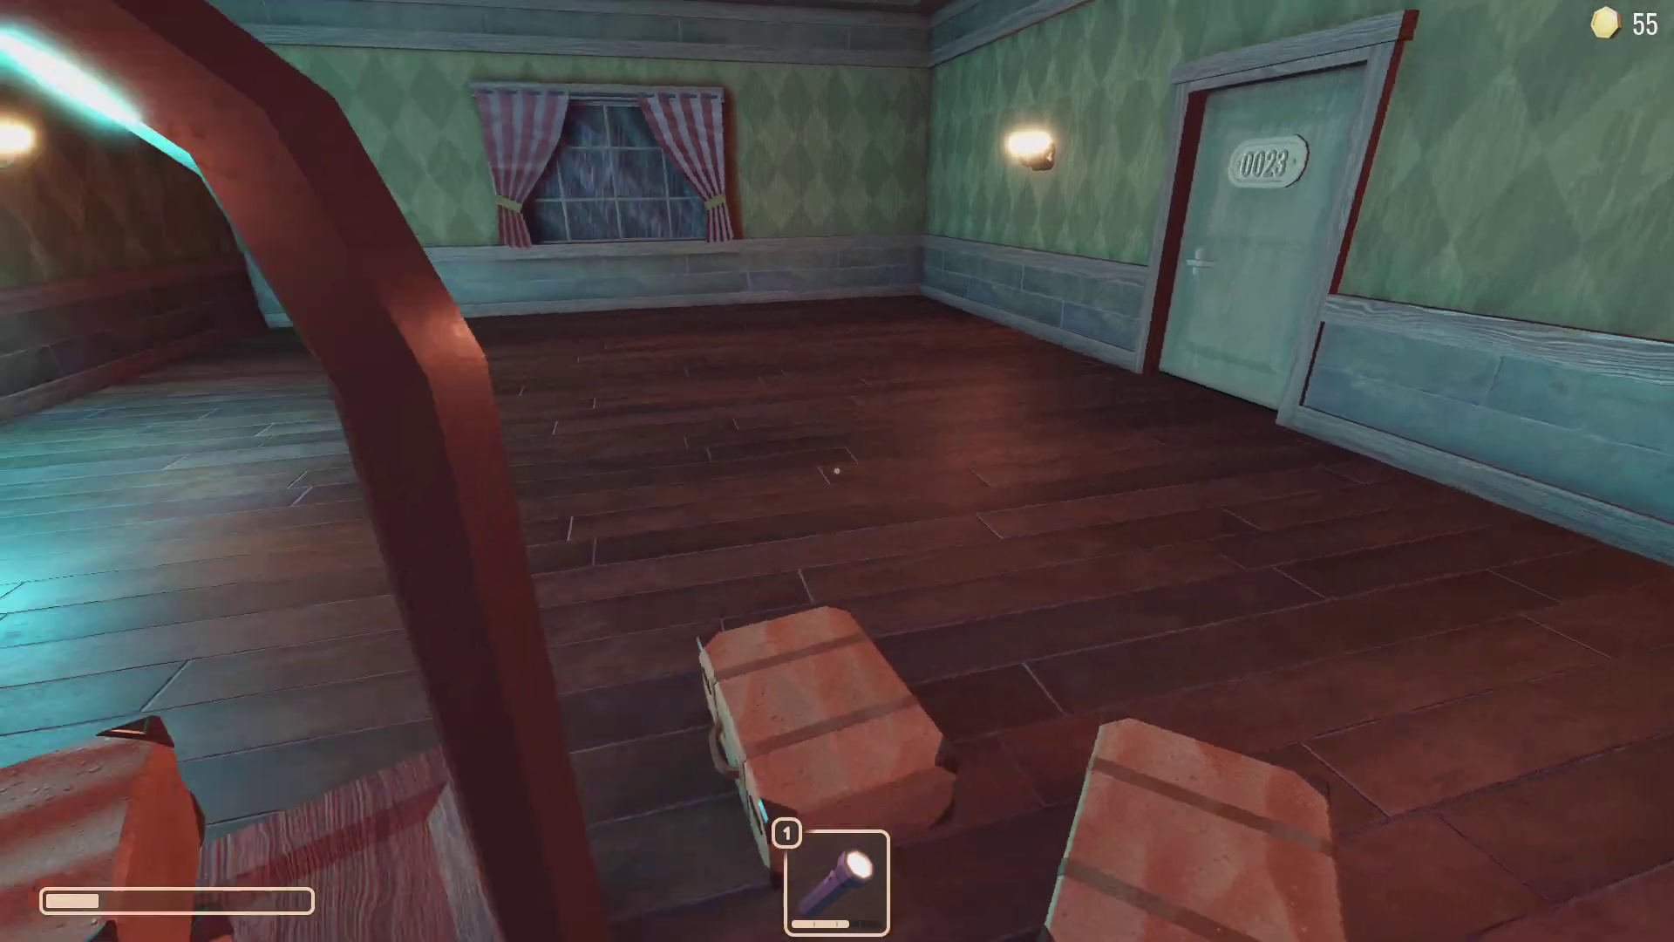
key(w)
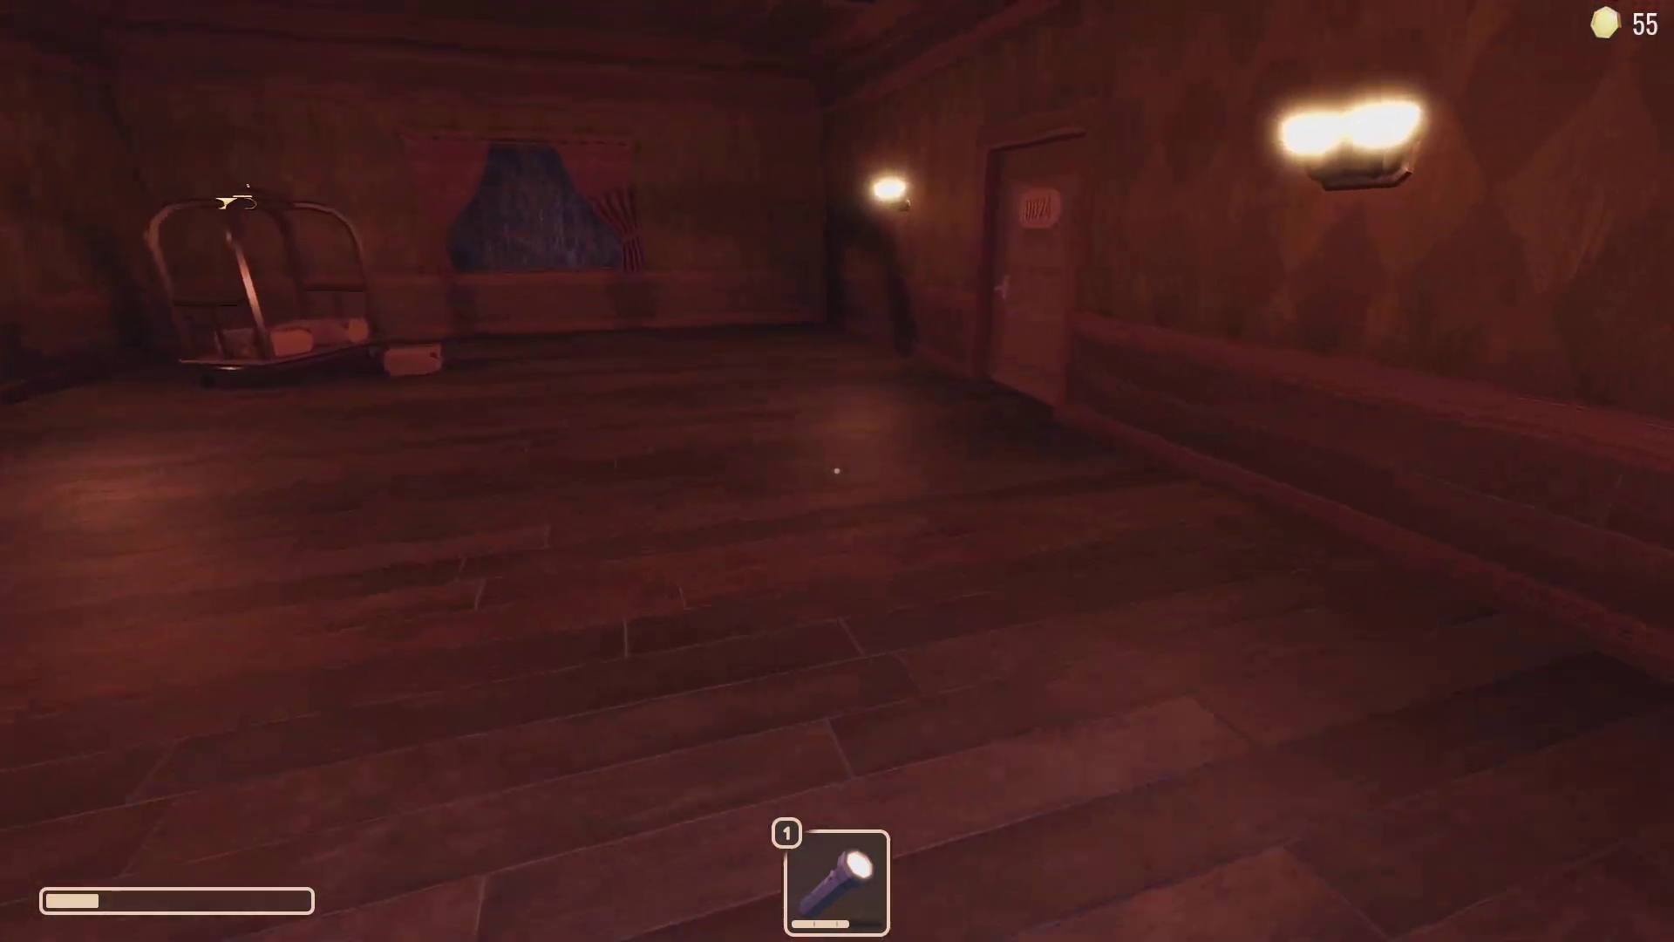